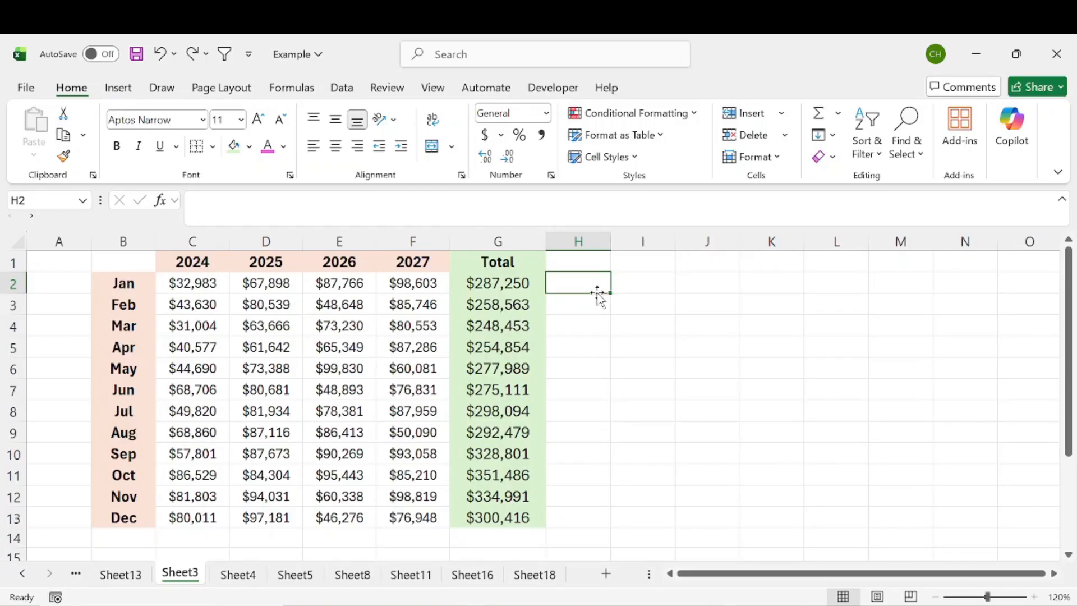
pyautogui.click(481, 290)
pyautogui.click(208, 289)
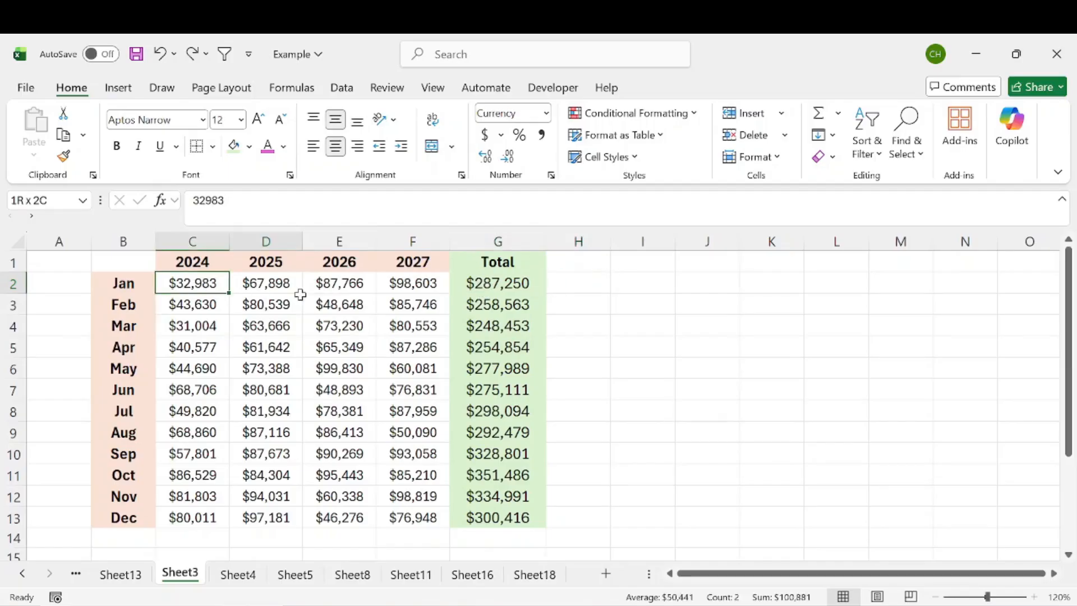
pyautogui.moveTo(224, 286); pyautogui.dragTo(515, 519)
pyautogui.click(608, 390)
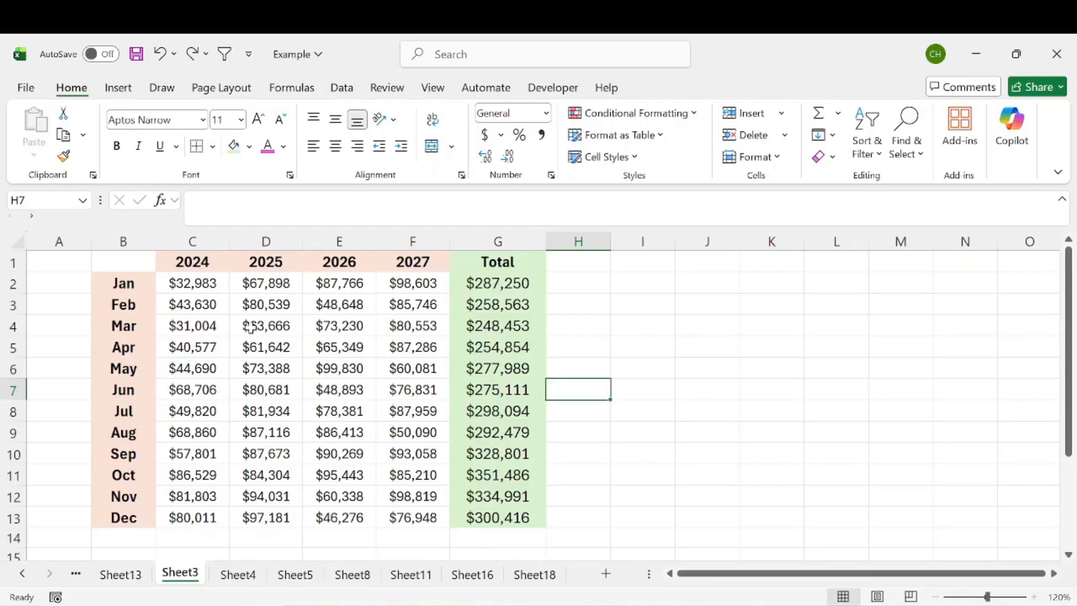
pyautogui.click(331, 346)
pyautogui.moveTo(124, 243); pyautogui.dragTo(575, 244)
# Examine the formula behind the January total in G2 and the yearly columns it adds up.
pyautogui.click(499, 282)
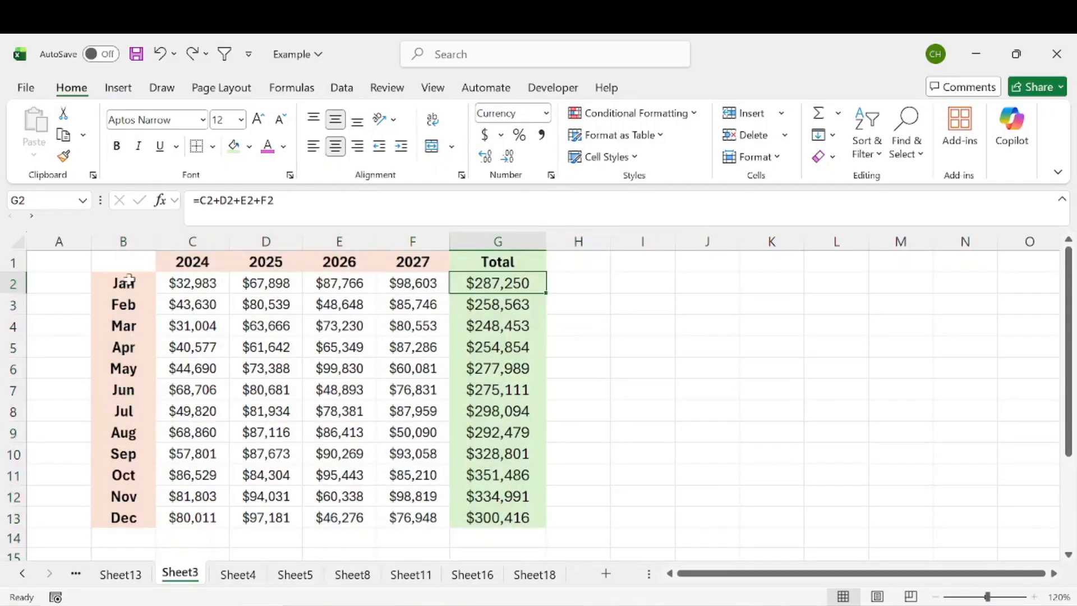
pyautogui.click(200, 282)
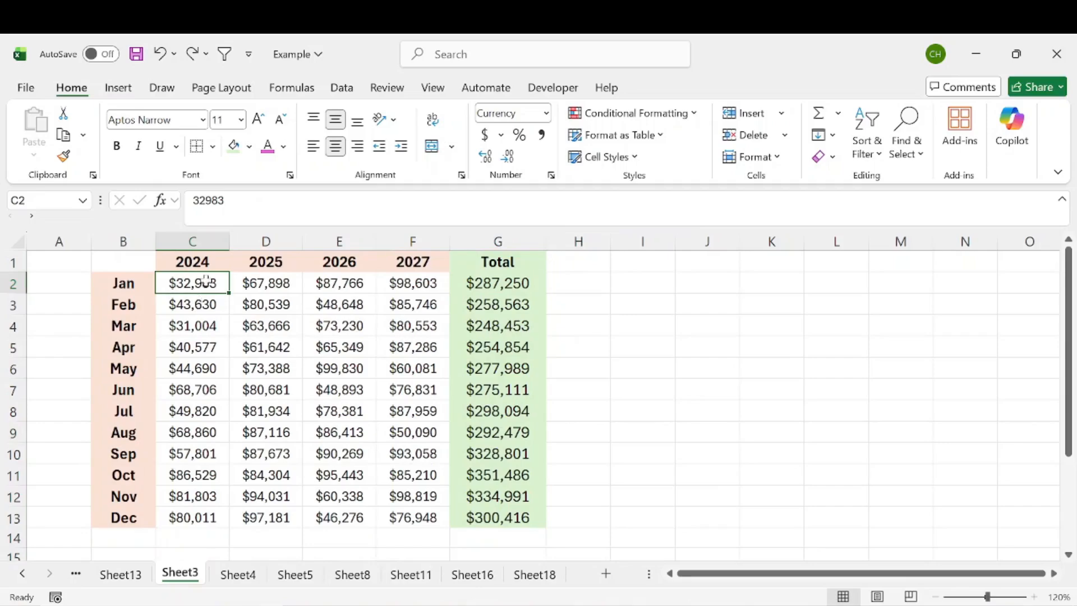
pyautogui.click(203, 260)
pyautogui.moveTo(203, 260); pyautogui.dragTo(397, 256)
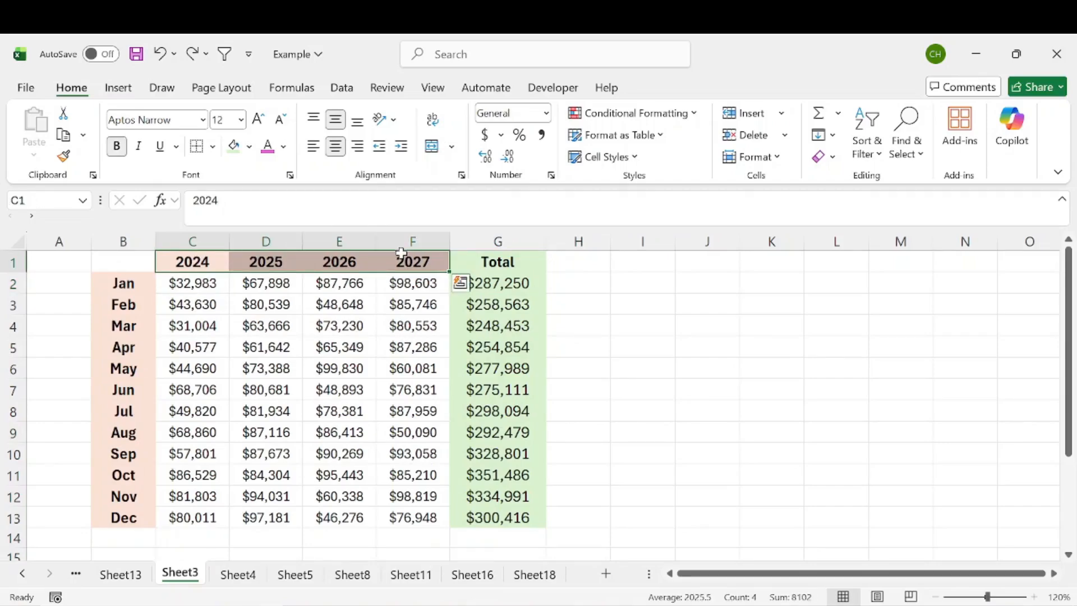
pyautogui.click(498, 239)
pyautogui.click(498, 282)
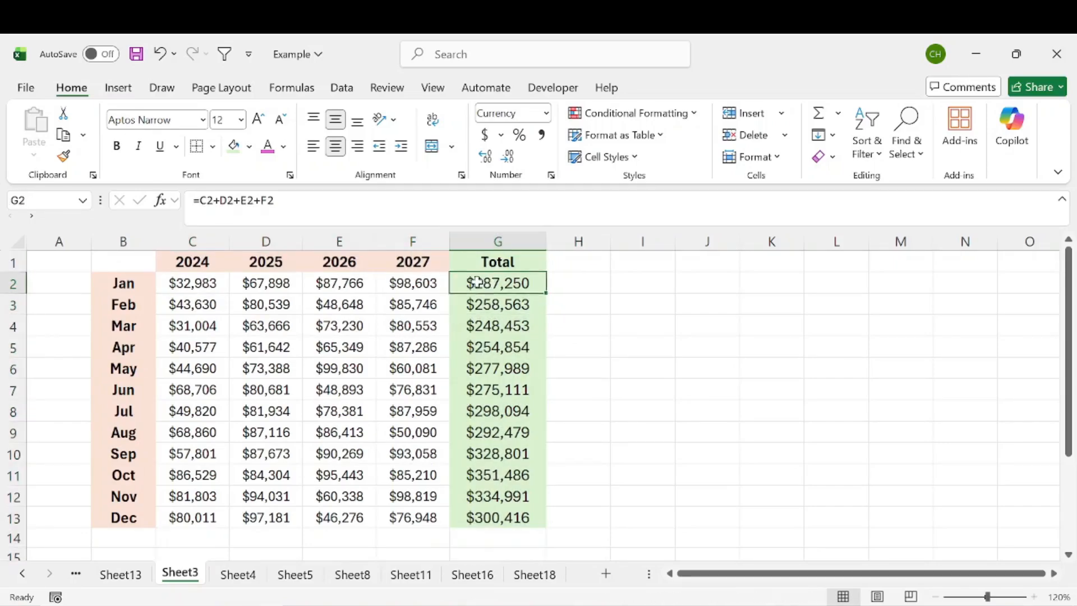
pyautogui.press('F2')
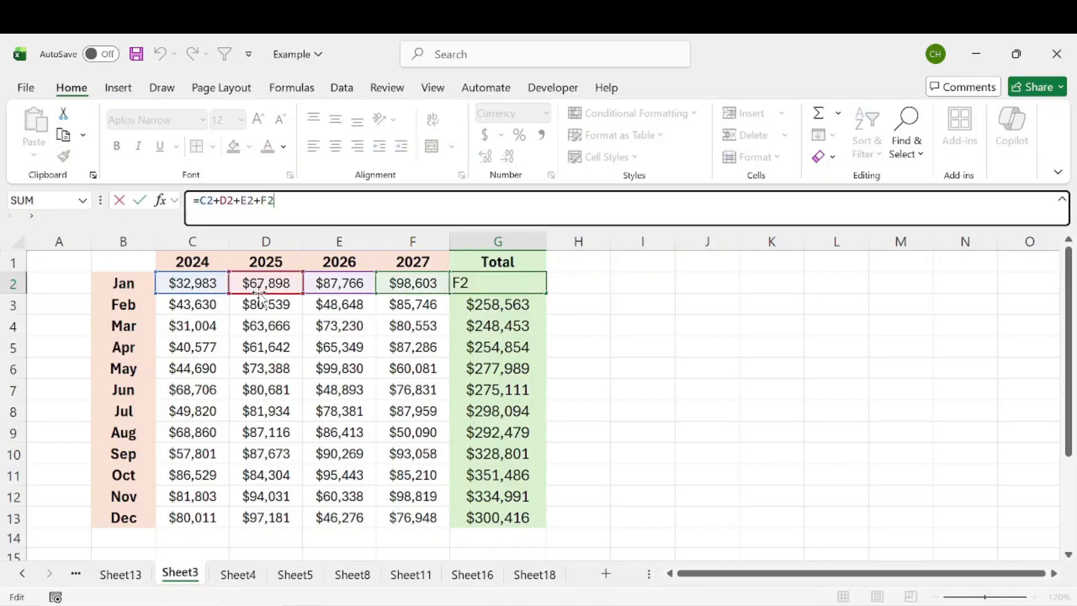
pyautogui.click(619, 300)
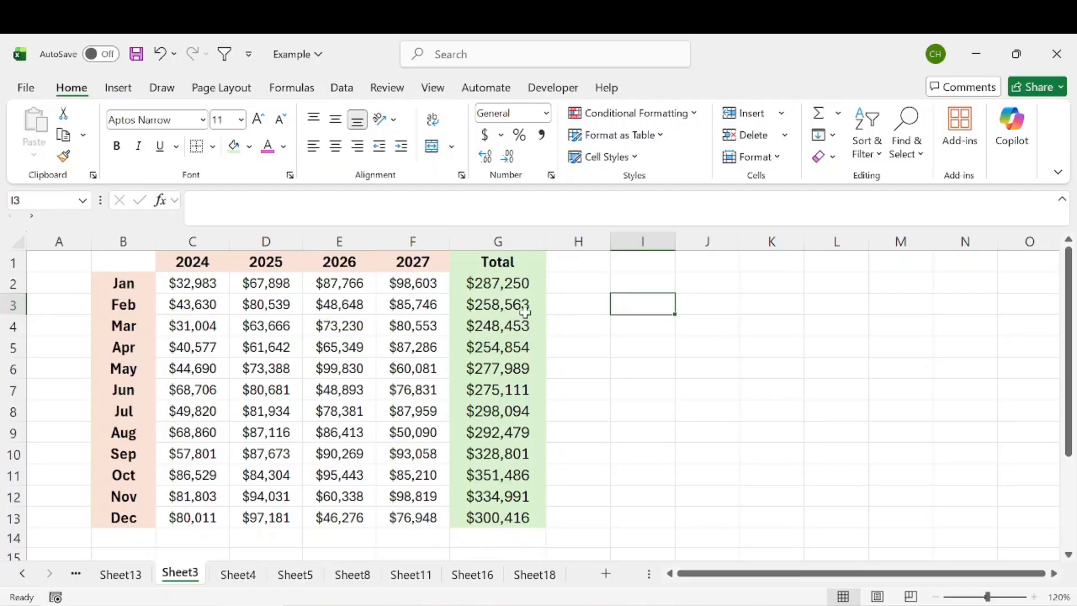
# Delete the entire 2026 column (column E) from the sheet.
pyautogui.click(328, 234)
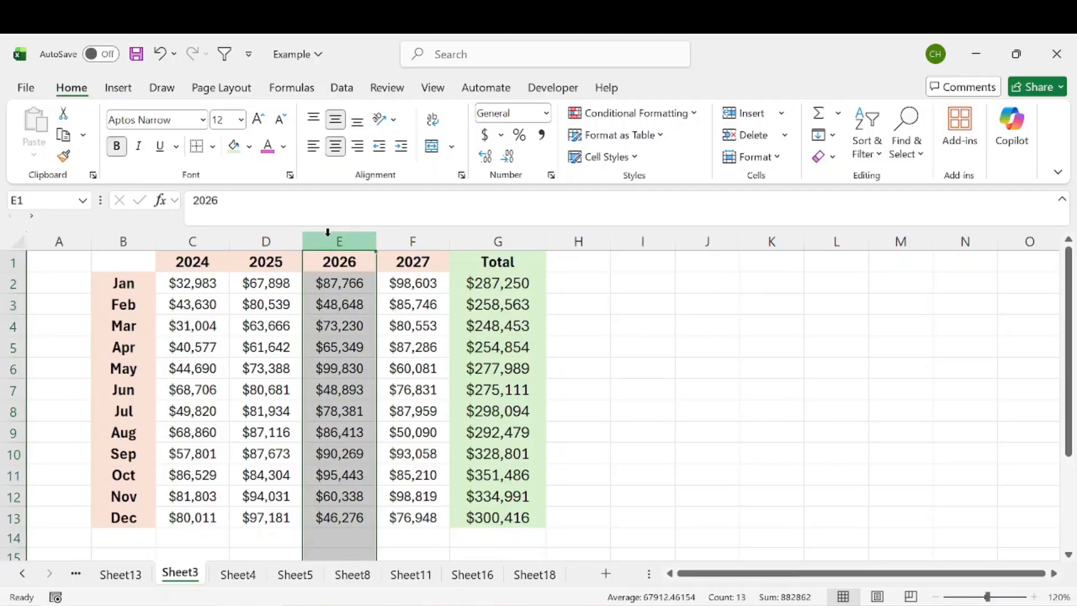
pyautogui.rightClick(327, 233)
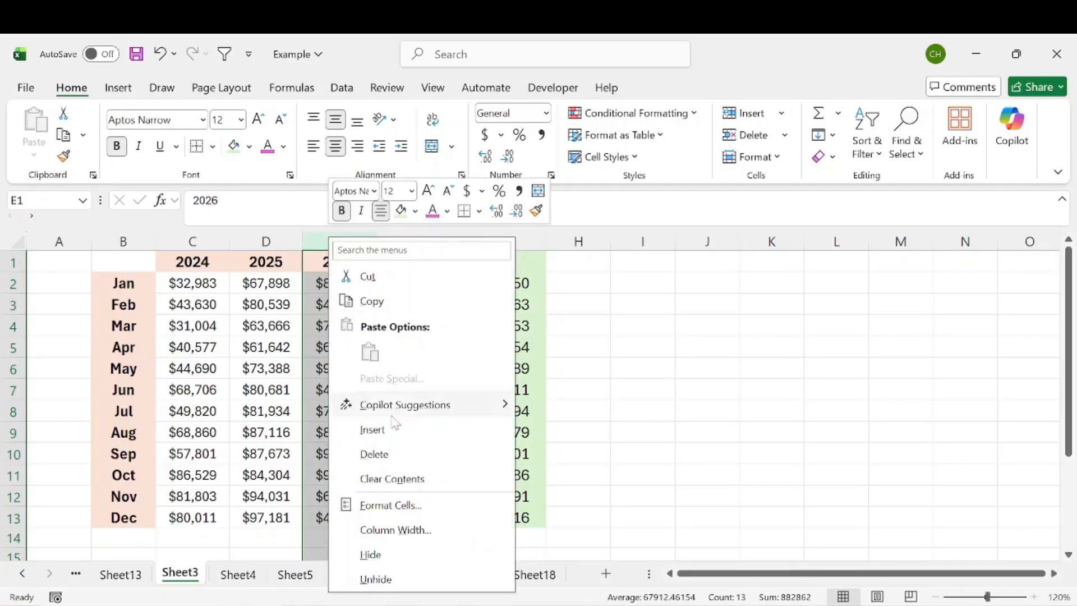
pyautogui.click(388, 459)
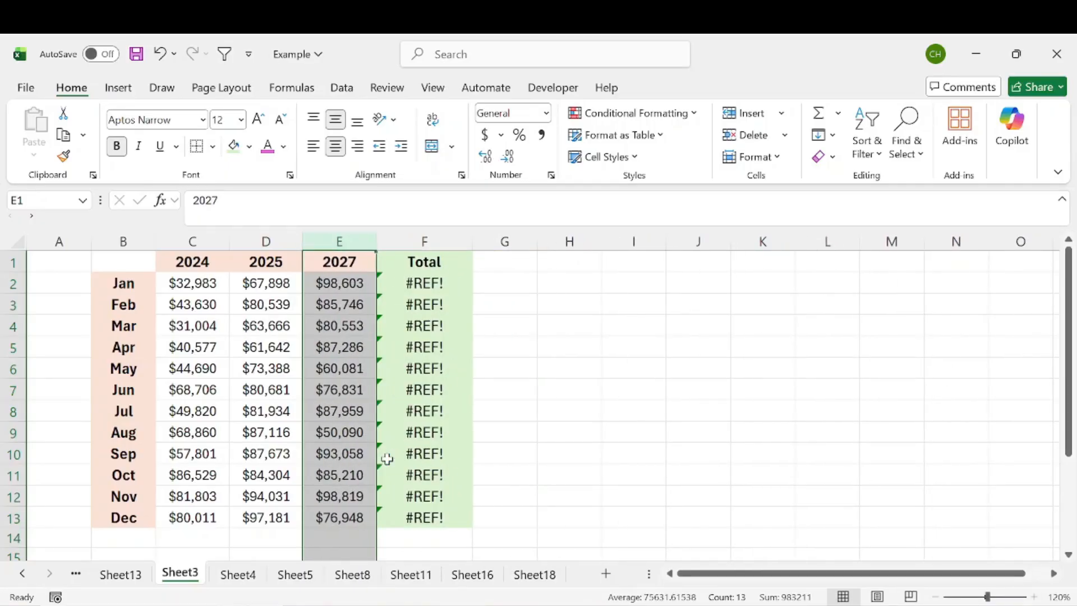
# Inspect the January and February total formulas in F2 and F3, focusing on the reference to the deleted column.
pyautogui.click(510, 304)
pyautogui.click(443, 283)
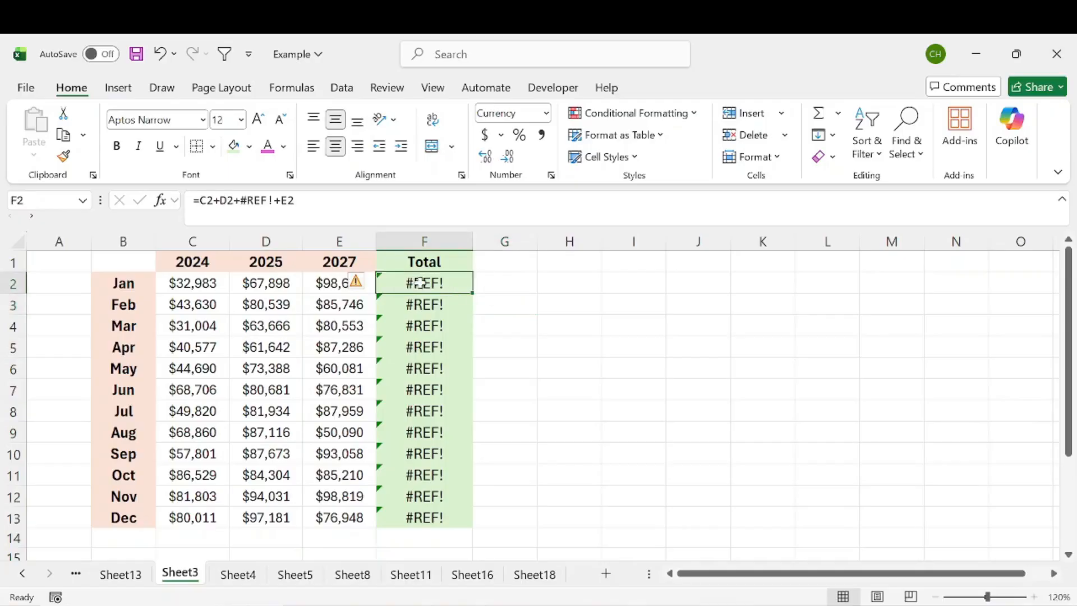
pyautogui.click(295, 200)
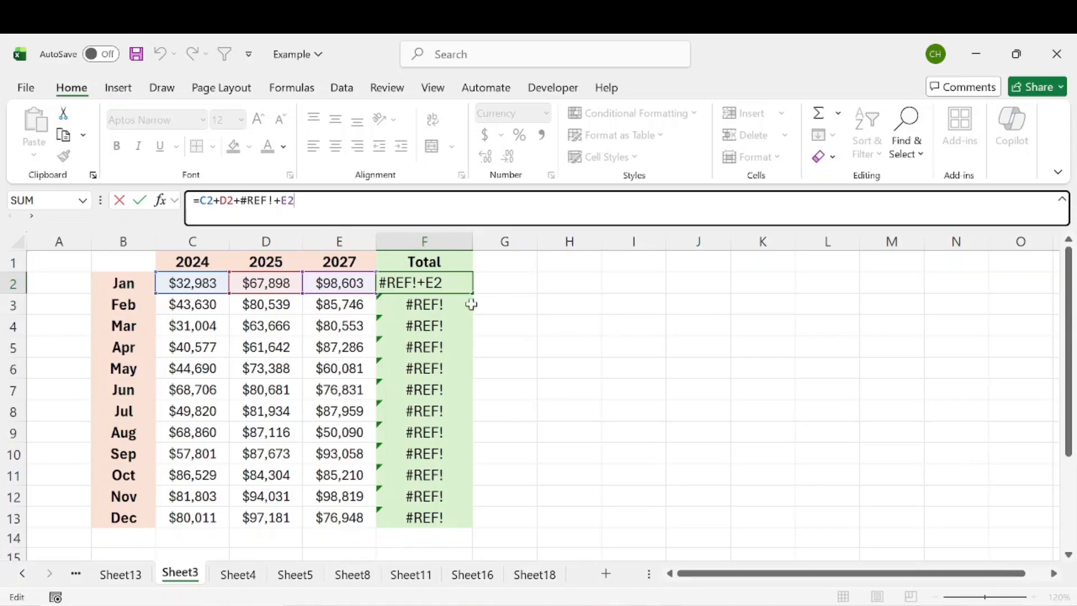
pyautogui.press('Return')
pyautogui.press('F2')
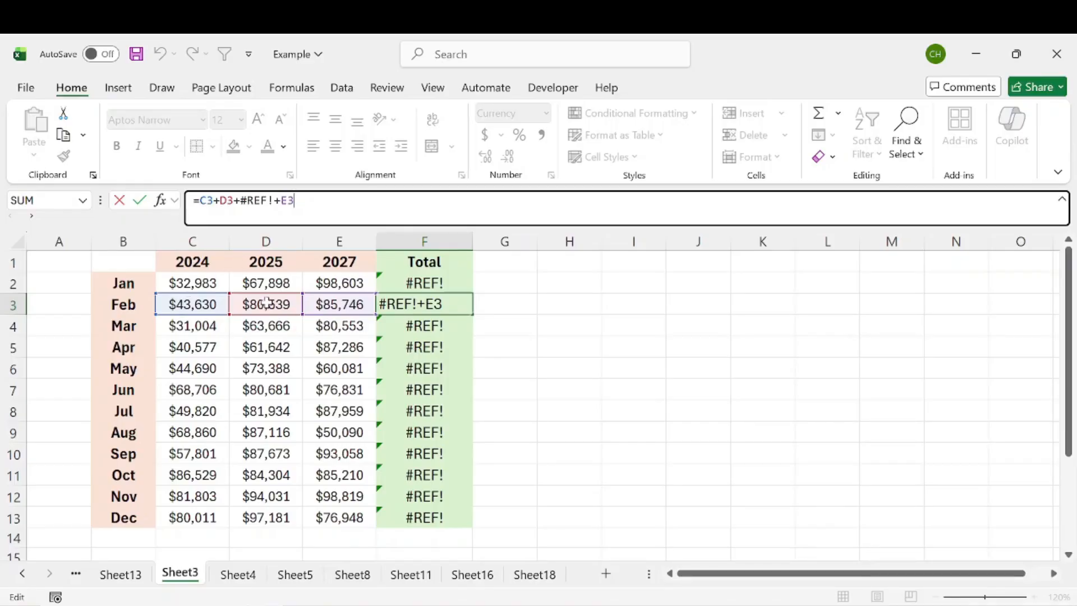
pyautogui.moveTo(240, 200); pyautogui.dragTo(268, 200)
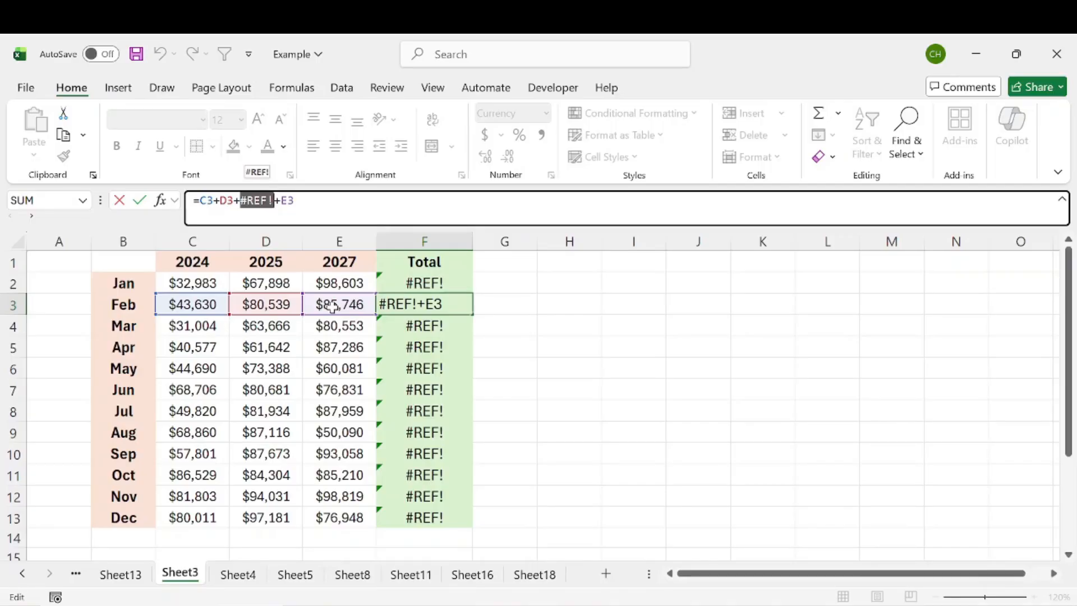
pyautogui.press('Return')
# Undo the deletion of the 2026 column and check the monthly totals in G2:G13.
pyautogui.click(159, 53)
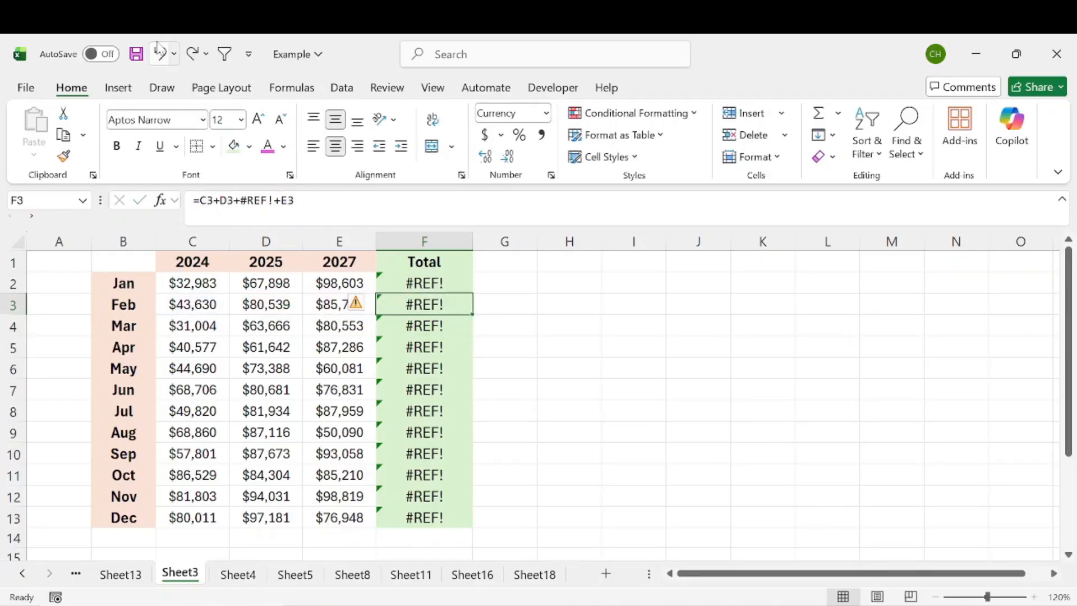
pyautogui.click(159, 53)
pyautogui.moveTo(524, 284); pyautogui.dragTo(480, 516)
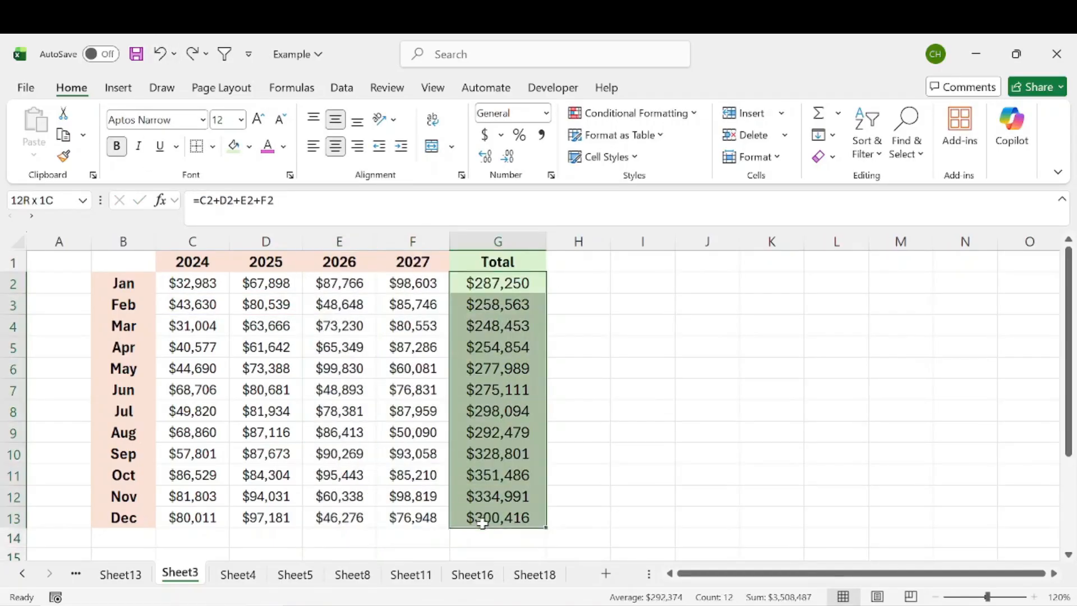
pyautogui.click(650, 302)
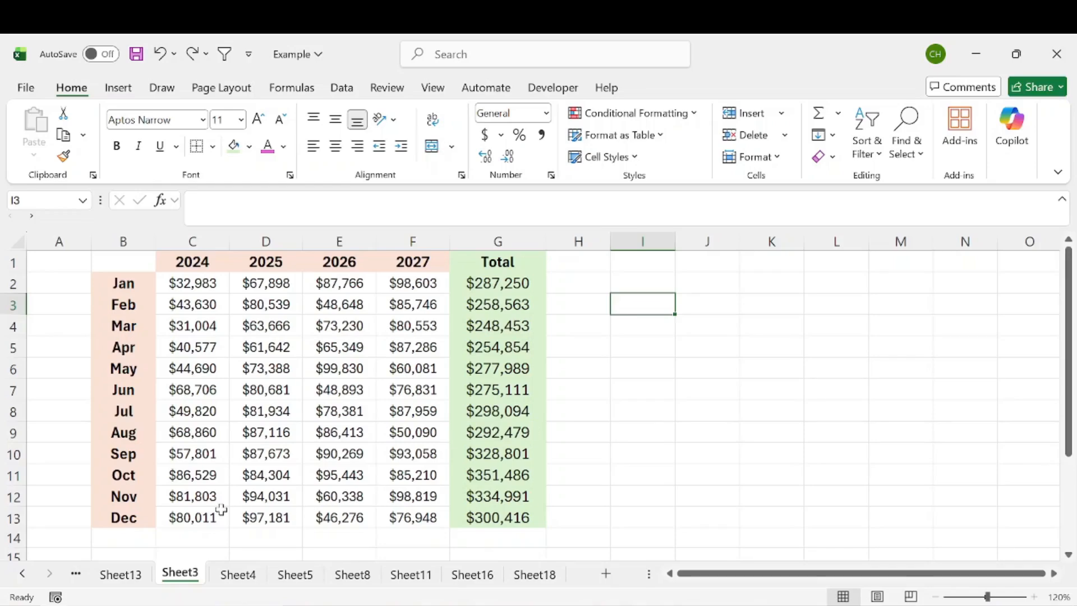
# Cut the December values in C13:F13 and paste them over the January values starting at C2.
pyautogui.moveTo(192, 519); pyautogui.dragTo(380, 516)
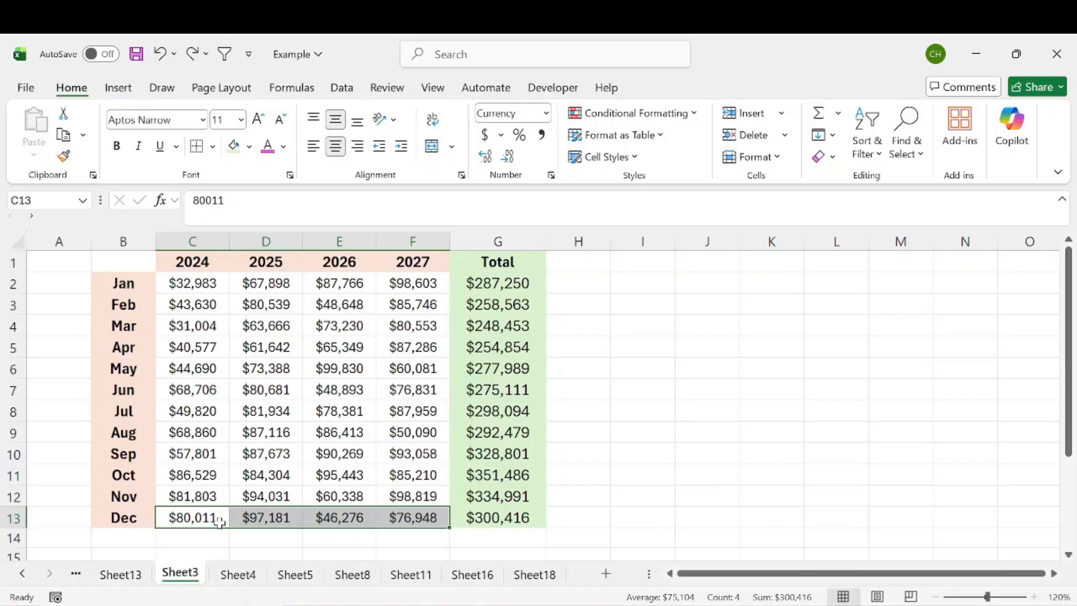
pyautogui.hotkey('ctrl', 'c')
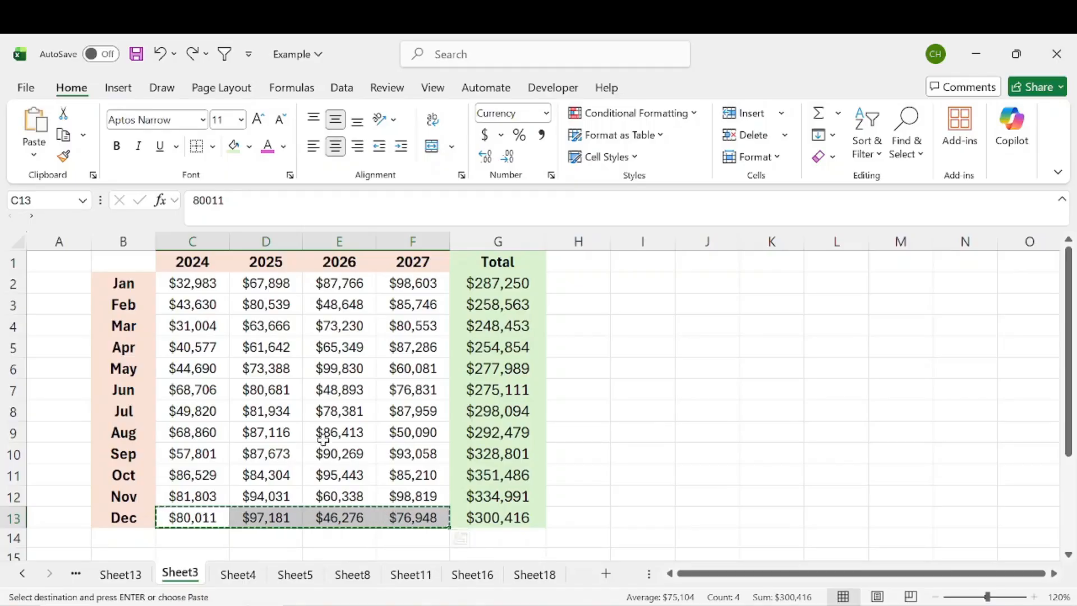
pyautogui.click(204, 282)
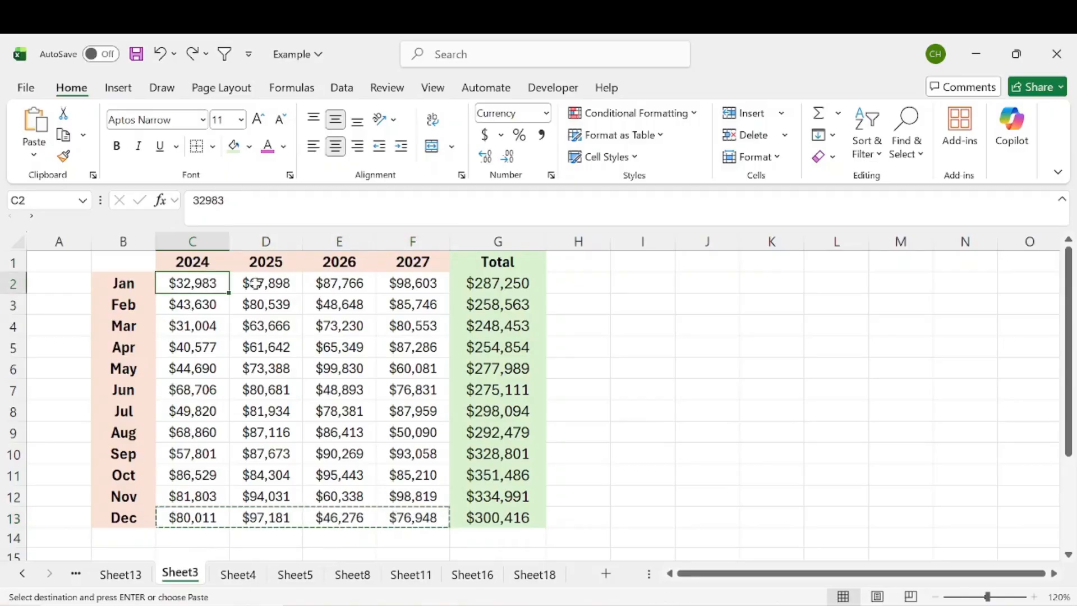
pyautogui.hotkey('ctrl', 'v')
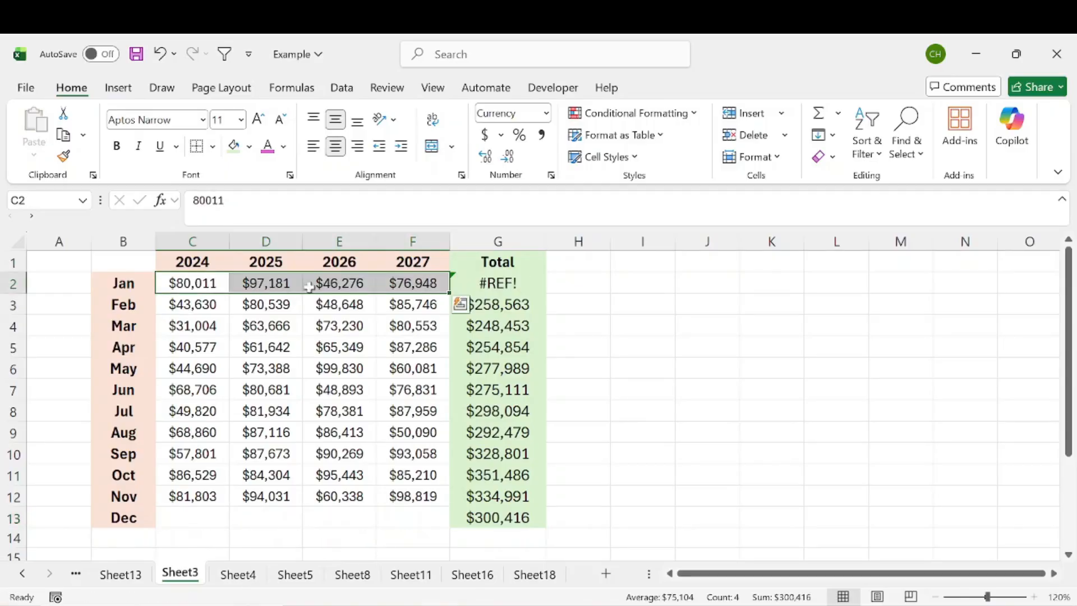
# Inspect the formulas of the January total in G2 and the December total in G13.
pyautogui.click(524, 280)
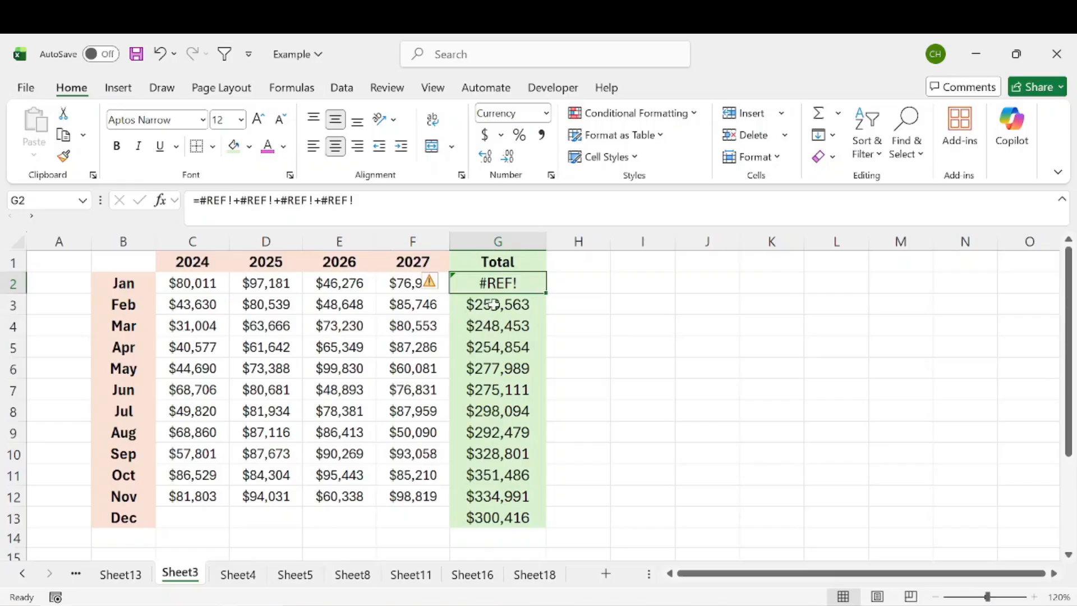
pyautogui.press('F2')
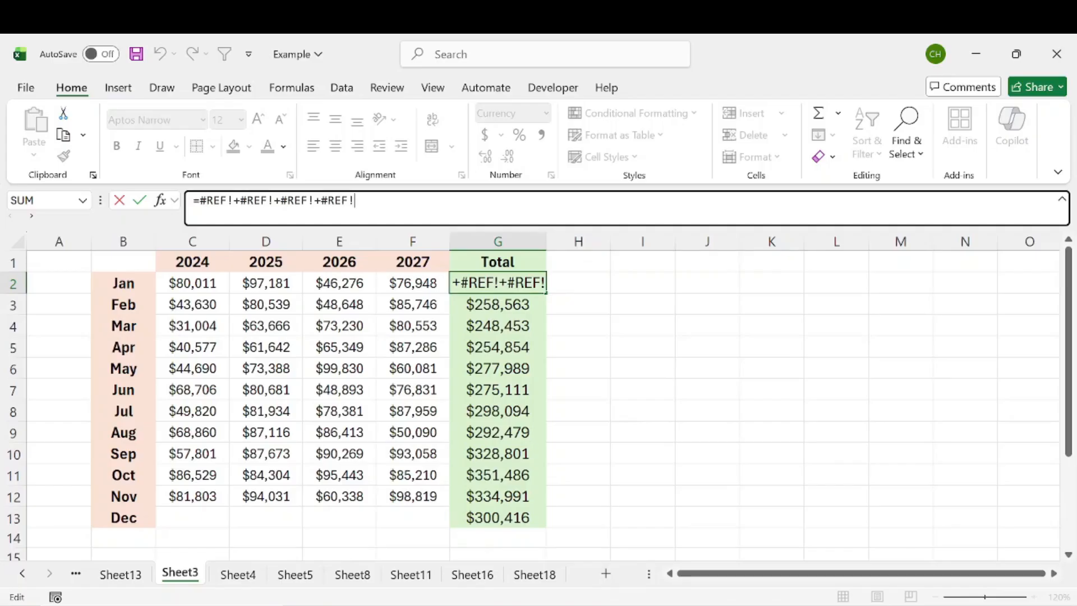
pyautogui.press('Return')
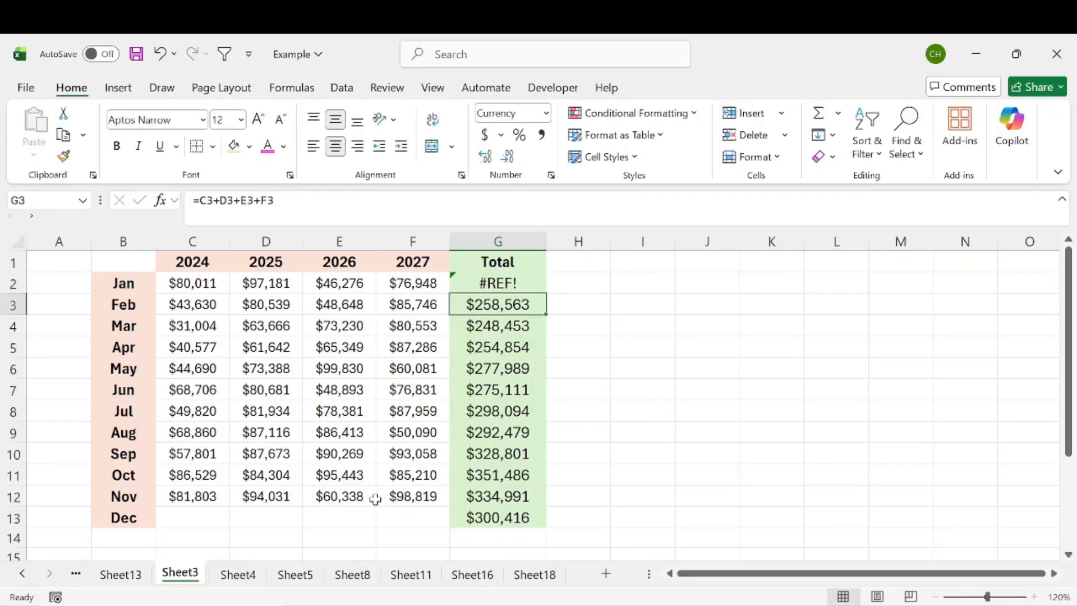
pyautogui.click(485, 518)
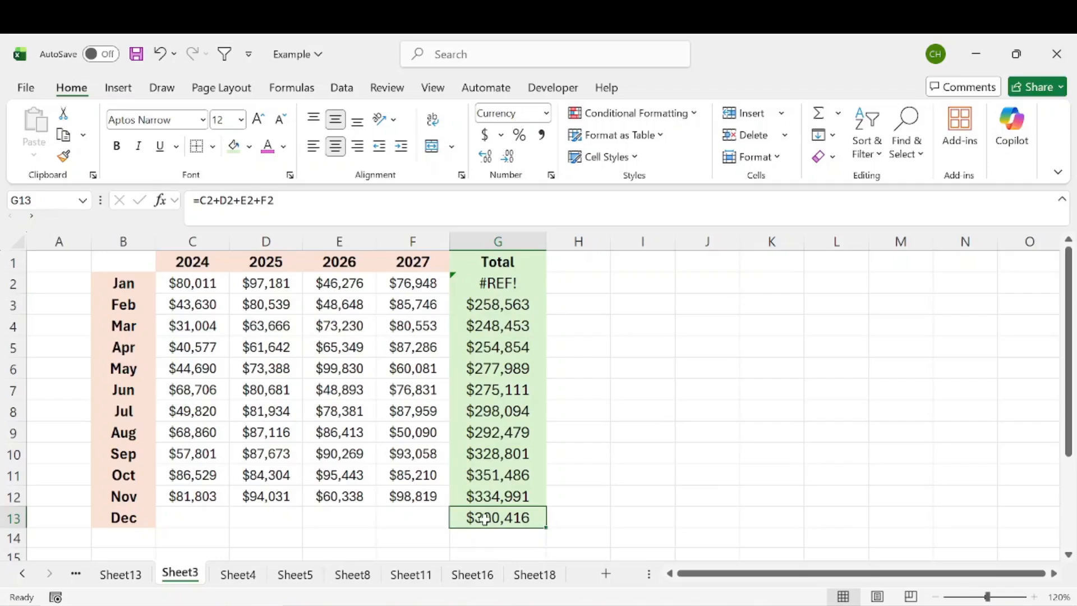
pyautogui.press('F2')
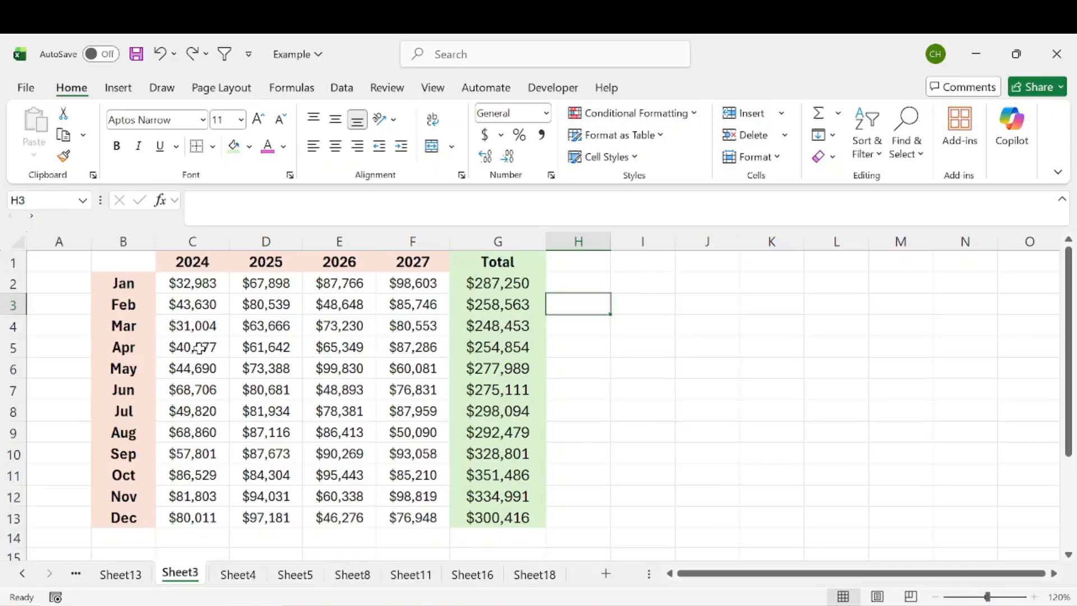
# Clear the contents of the April values in C5:F5, and undo the clearing.
pyautogui.click(222, 347)
pyautogui.moveTo(242, 347); pyautogui.dragTo(385, 346)
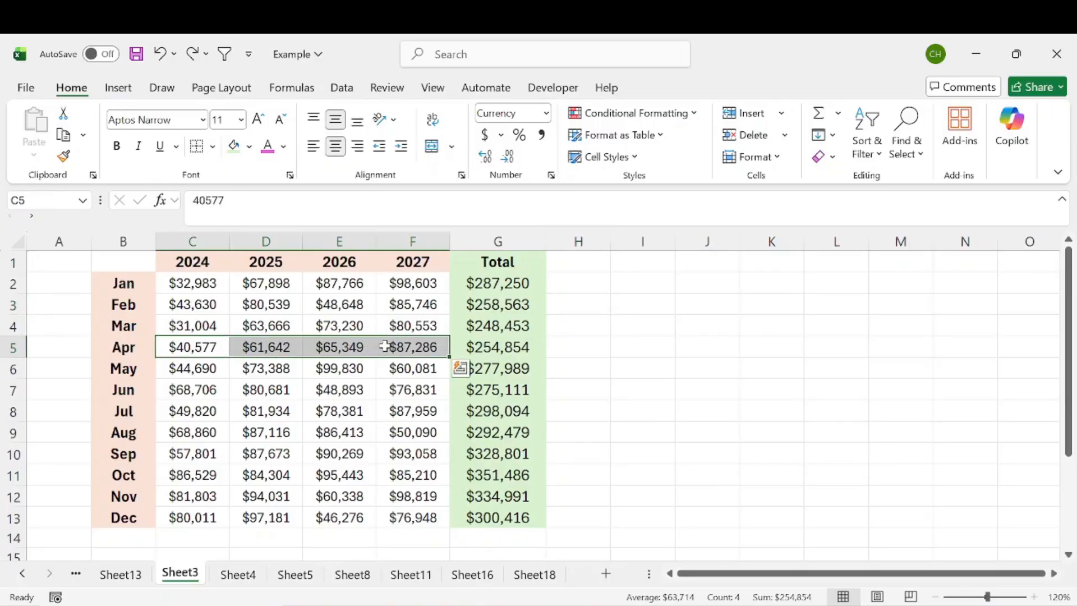
pyautogui.press('Delete')
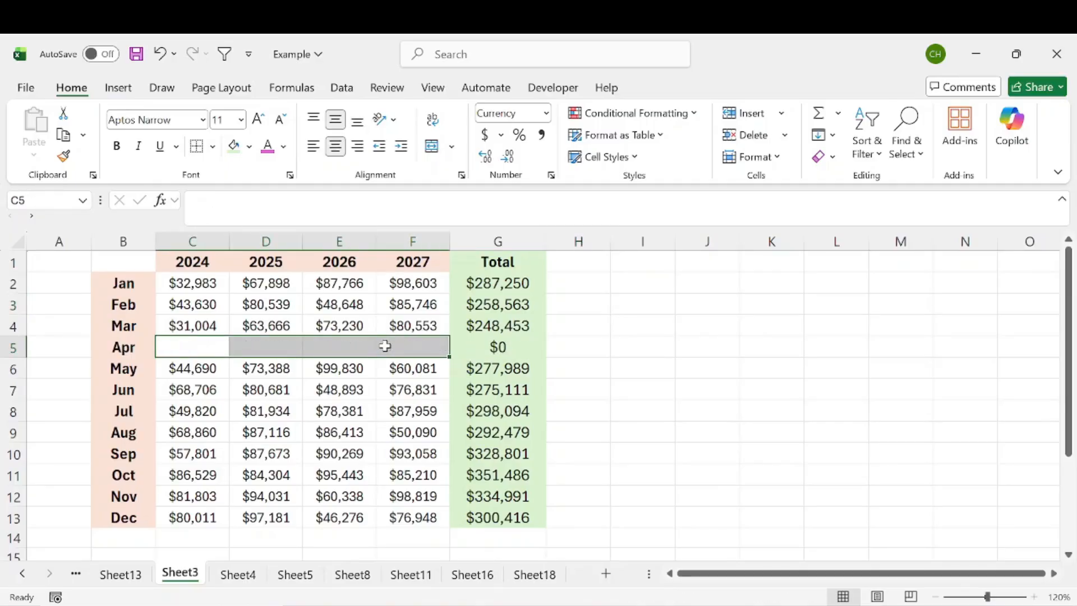
pyautogui.hotkey('ctrl', 'z')
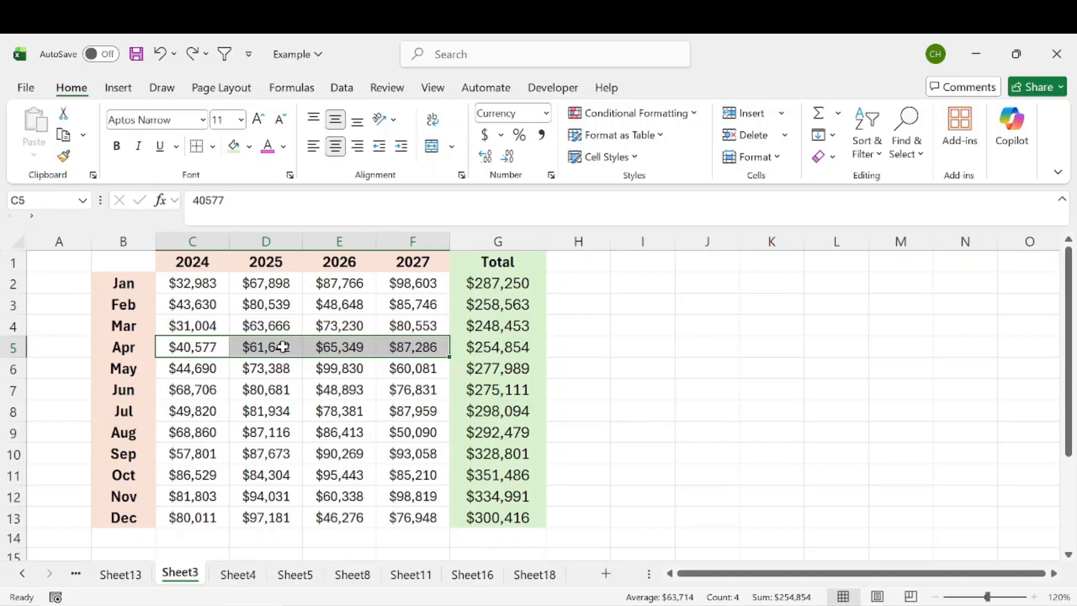
# Delete the April cells C5:F5, shifting the cells below them up.
pyautogui.rightClick(326, 347)
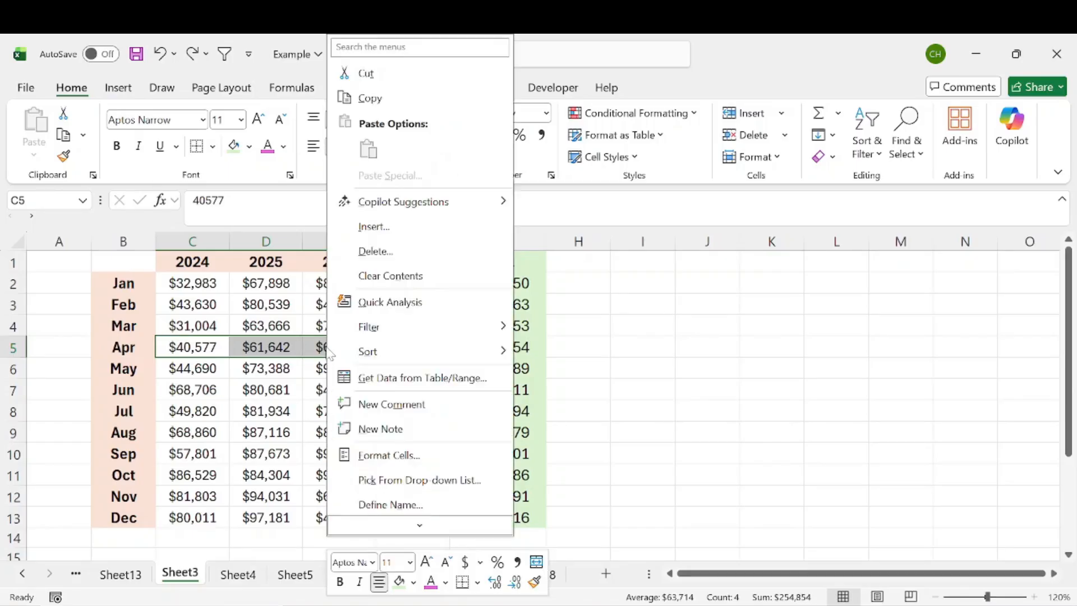
pyautogui.click(390, 253)
pyautogui.click(375, 269)
pyautogui.click(365, 331)
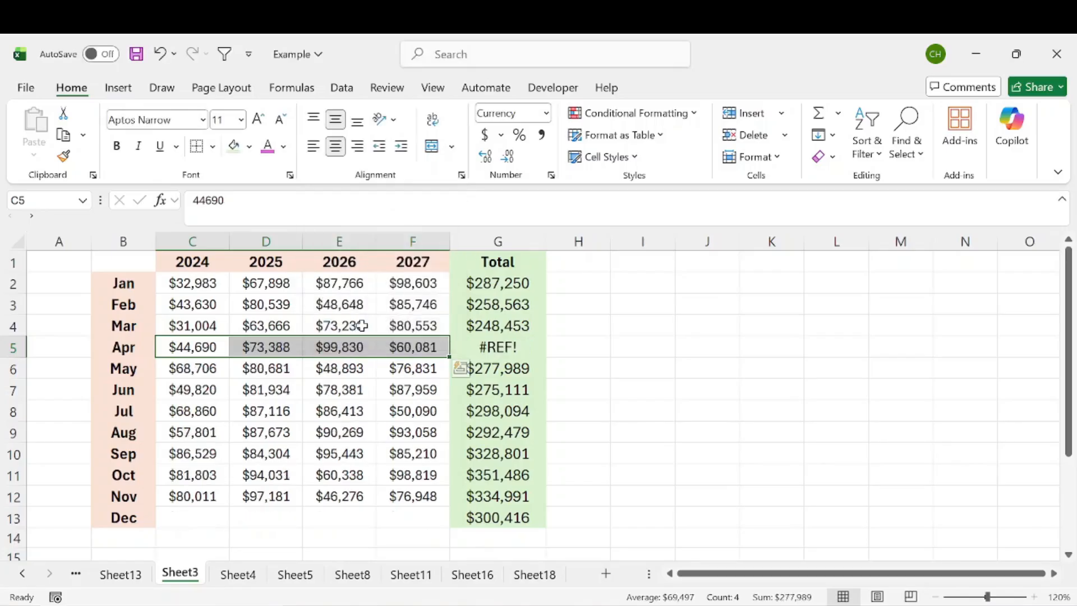
# Inspect the April total's formula in G5 and undo the deletion of the April cells.
pyautogui.click(493, 349)
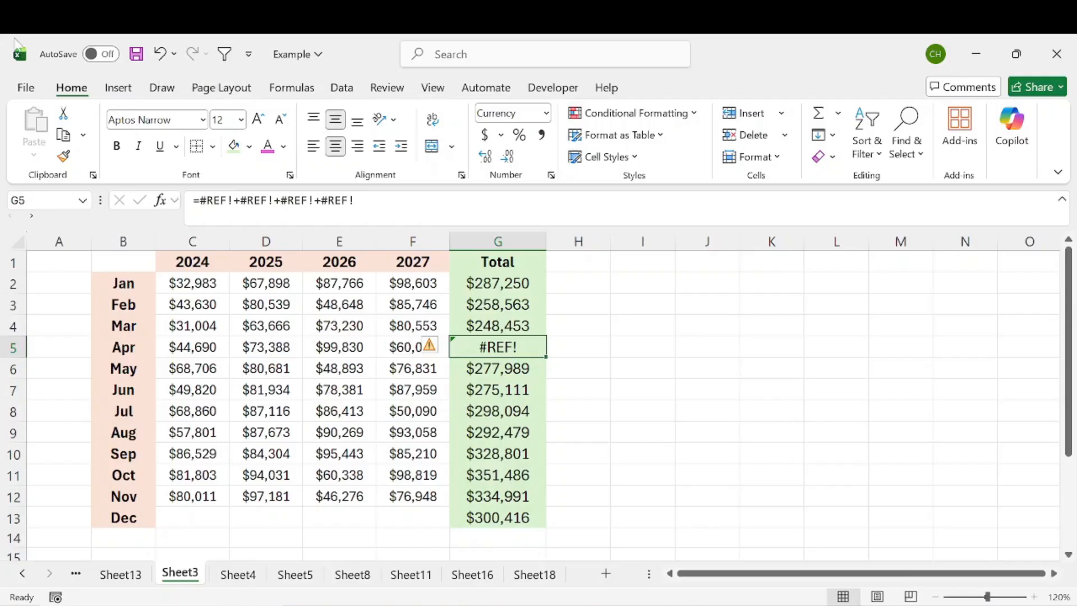
pyautogui.click(161, 53)
pyautogui.click(161, 54)
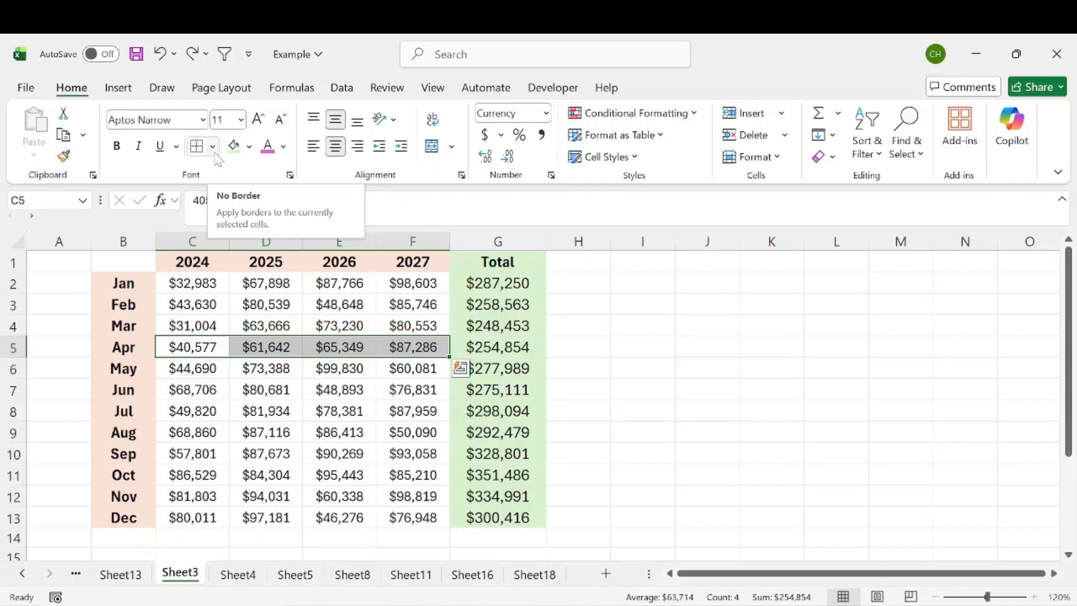
# Delete the 2026 column (column E) again.
pyautogui.click(343, 241)
pyautogui.rightClick(344, 241)
pyautogui.click(420, 455)
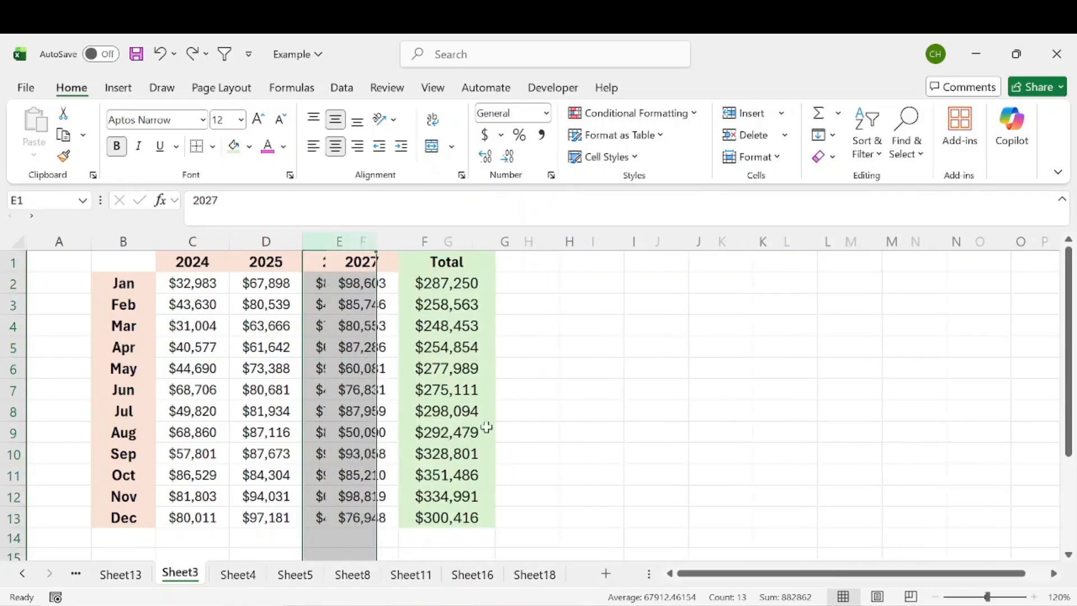
# Remove the #REF! term and its extra plus sign from the January total in F2, making the formula =C2+D2+E2.
pyautogui.click(563, 362)
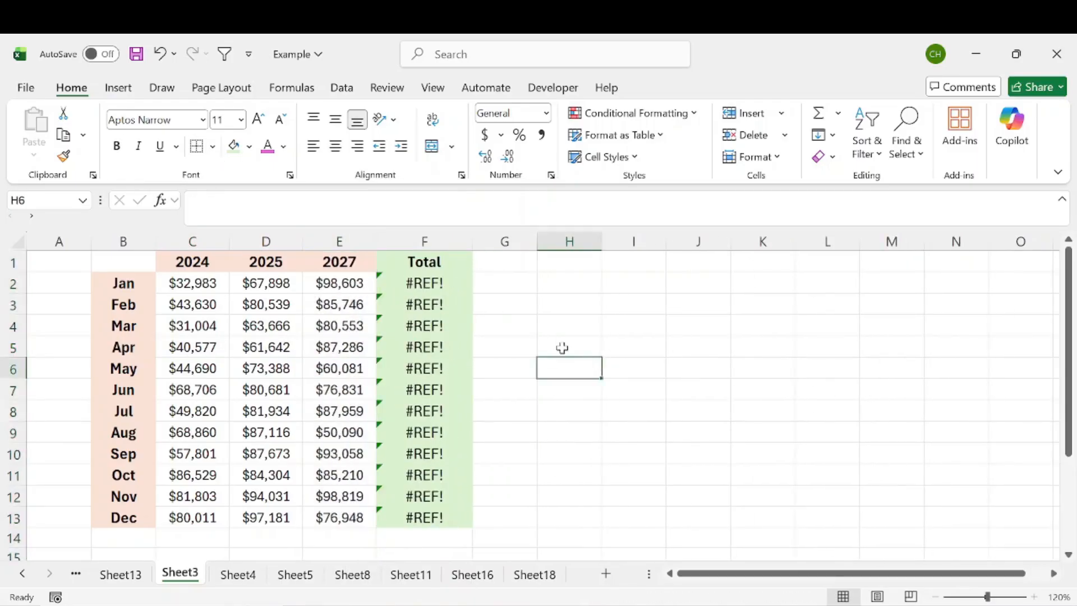
pyautogui.click(433, 281)
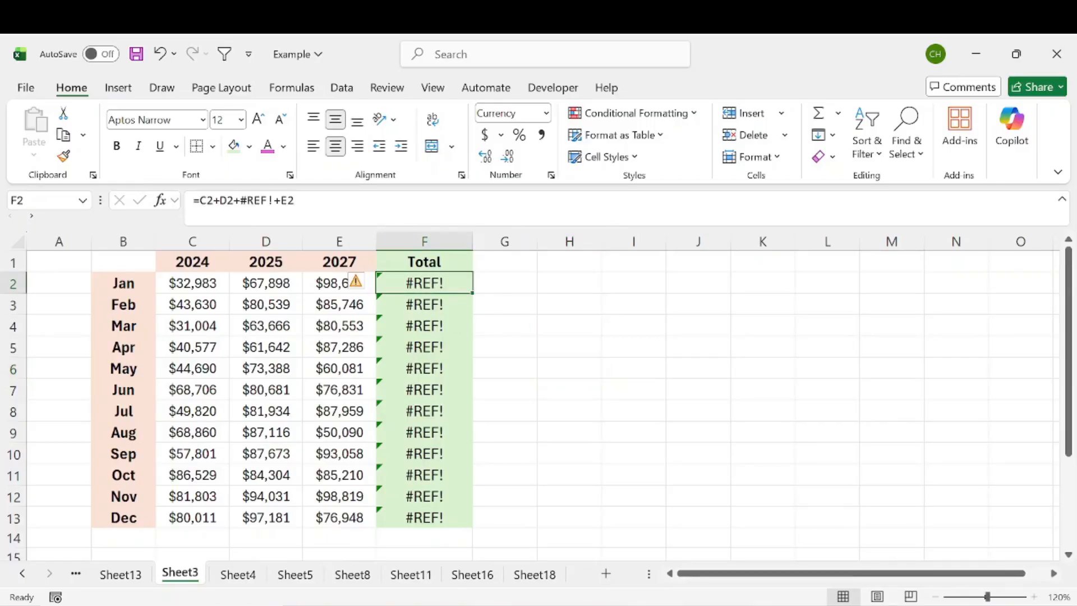
pyautogui.moveTo(241, 200); pyautogui.dragTo(274, 200)
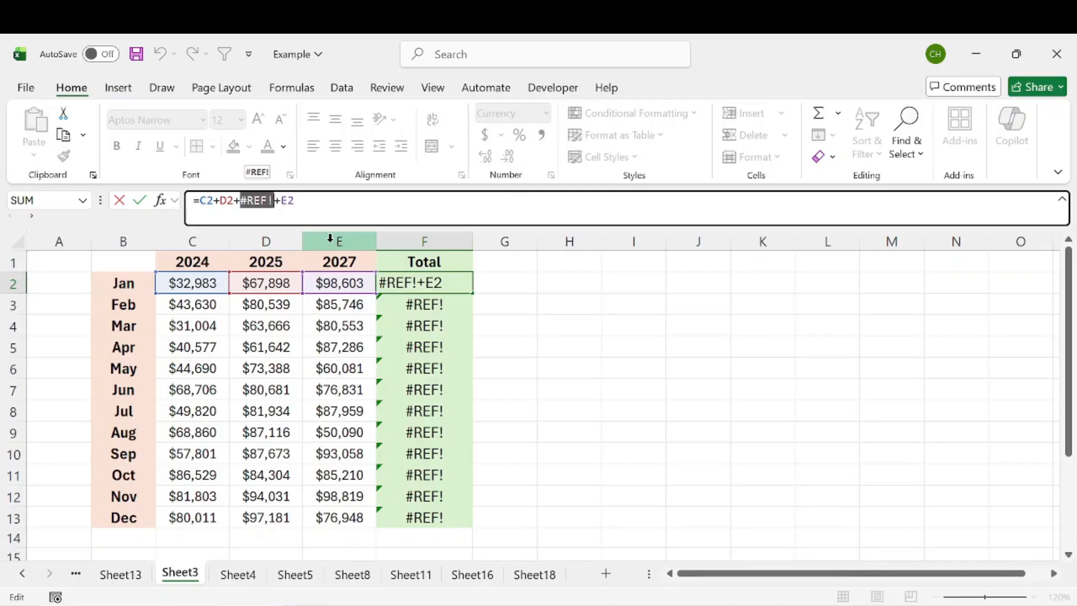
pyautogui.press('BackSpace')
pyautogui.press('BackSpace')
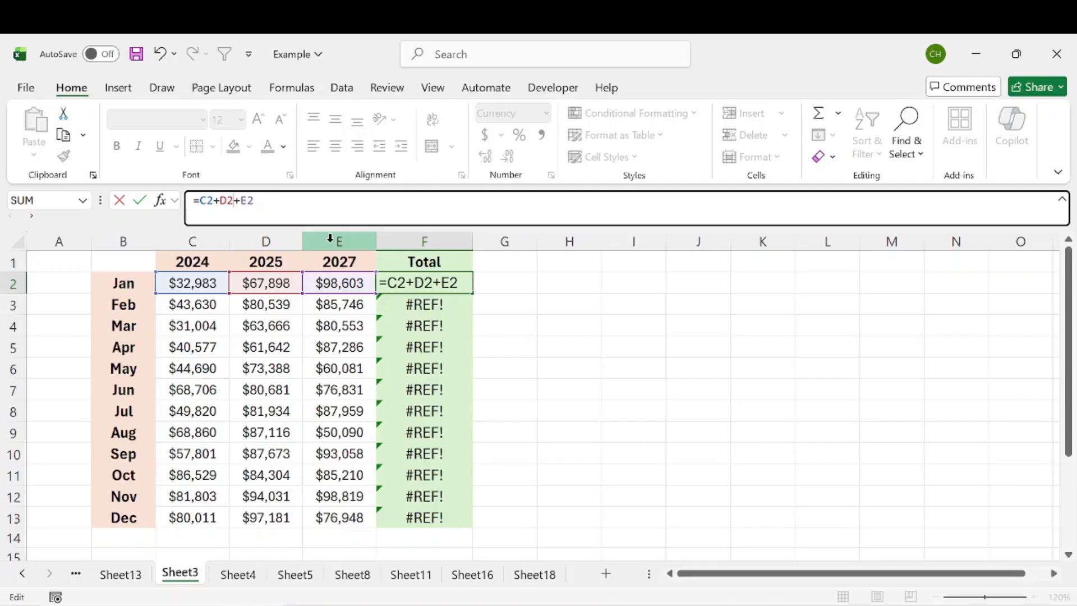
pyautogui.press('Return')
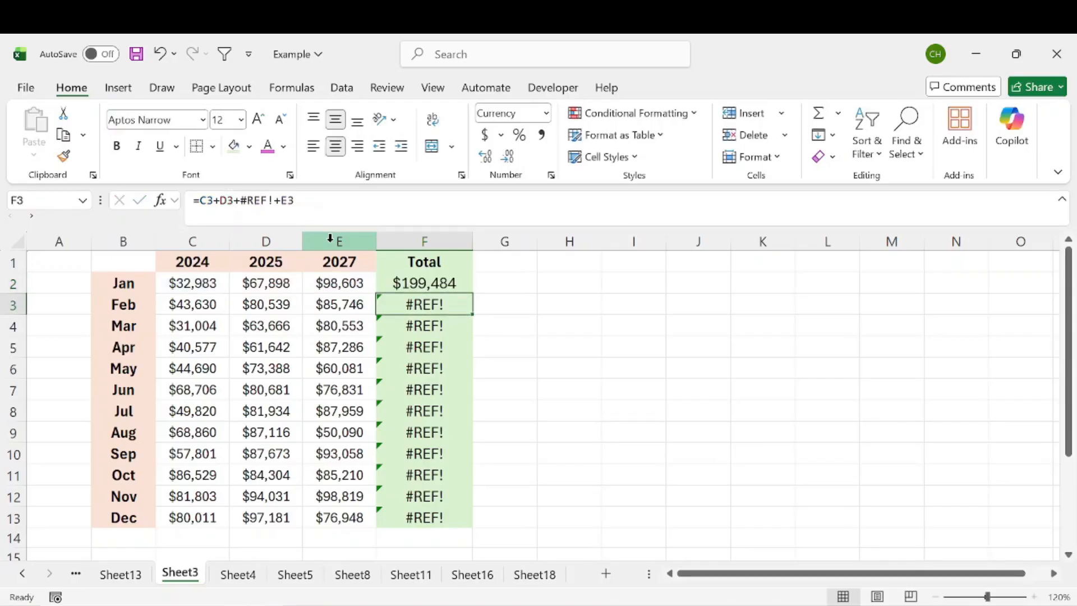
# Check the corrected January total formula in F2 and fill it down through the December total in F13.
pyautogui.click(444, 281)
pyautogui.click(331, 195)
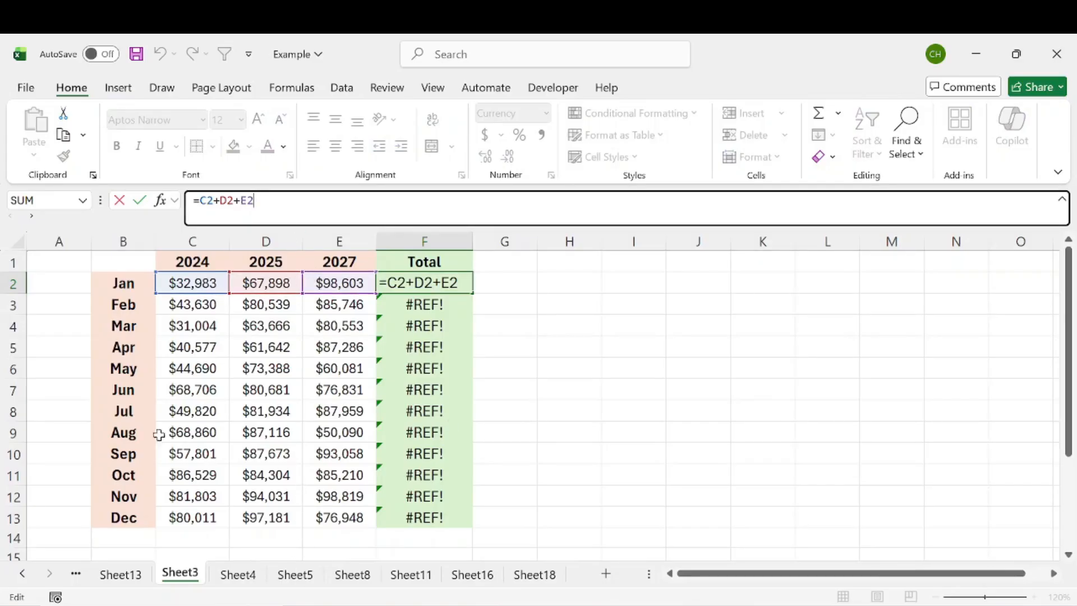
pyautogui.click(527, 303)
pyautogui.click(463, 285)
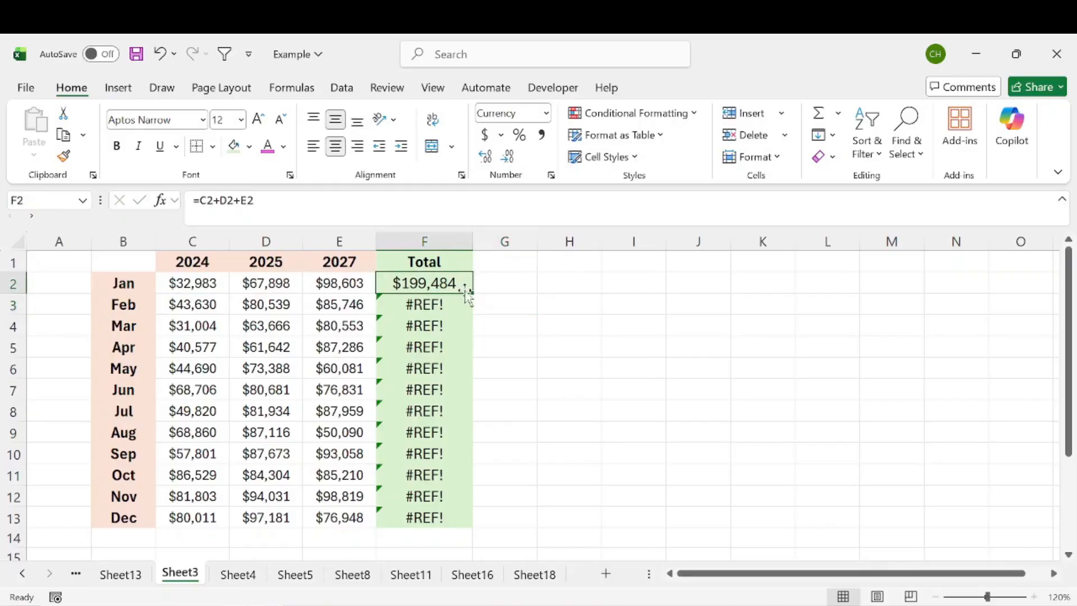
pyautogui.moveTo(477, 293); pyautogui.dragTo(473, 530)
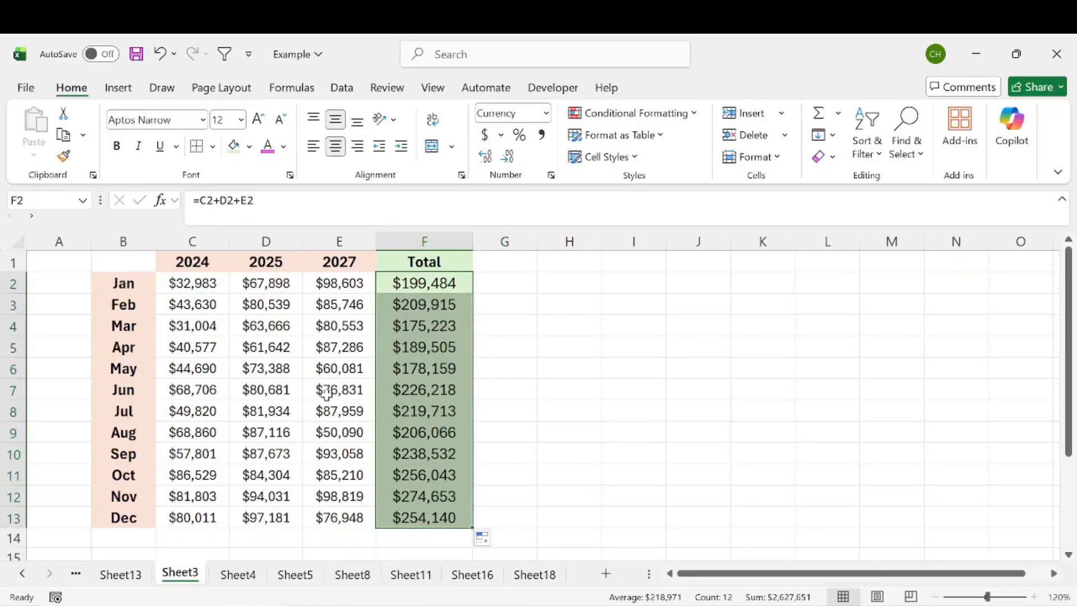